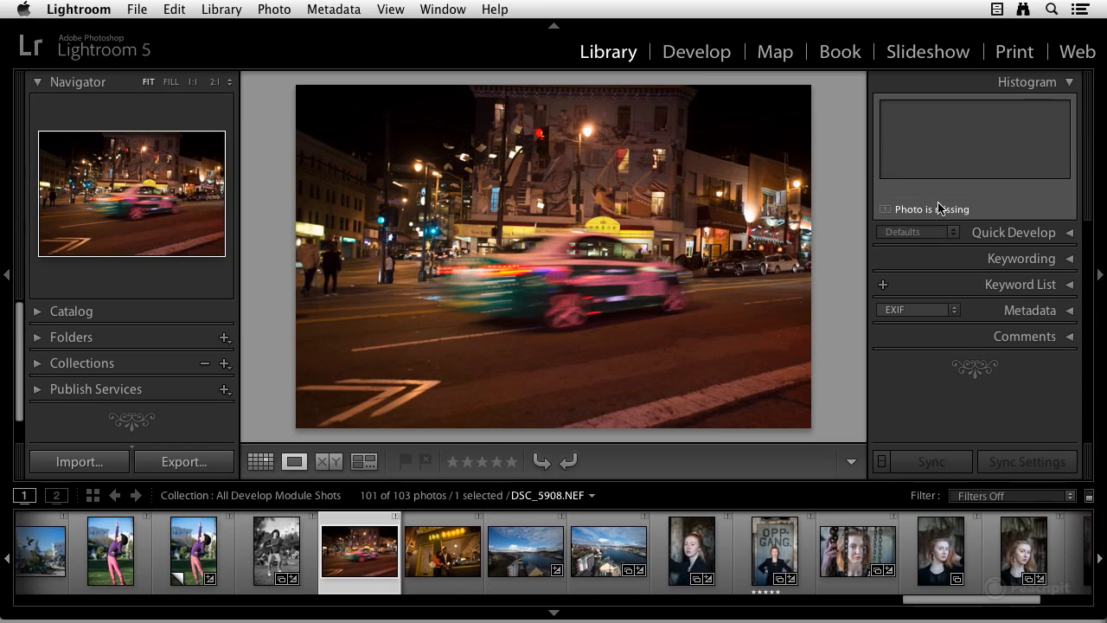
Step: Check the previous location of the missing original DSC_5908.NEF and dismiss the prompt without locating the file
mouse_move(885, 213)
left_click(394, 519)
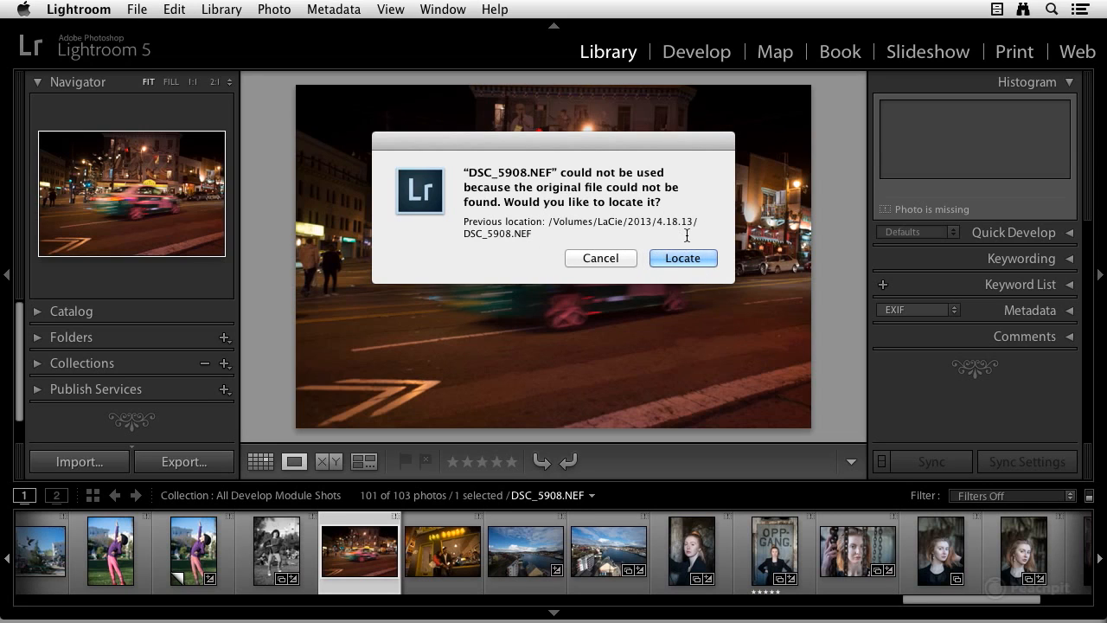
left_click(609, 256)
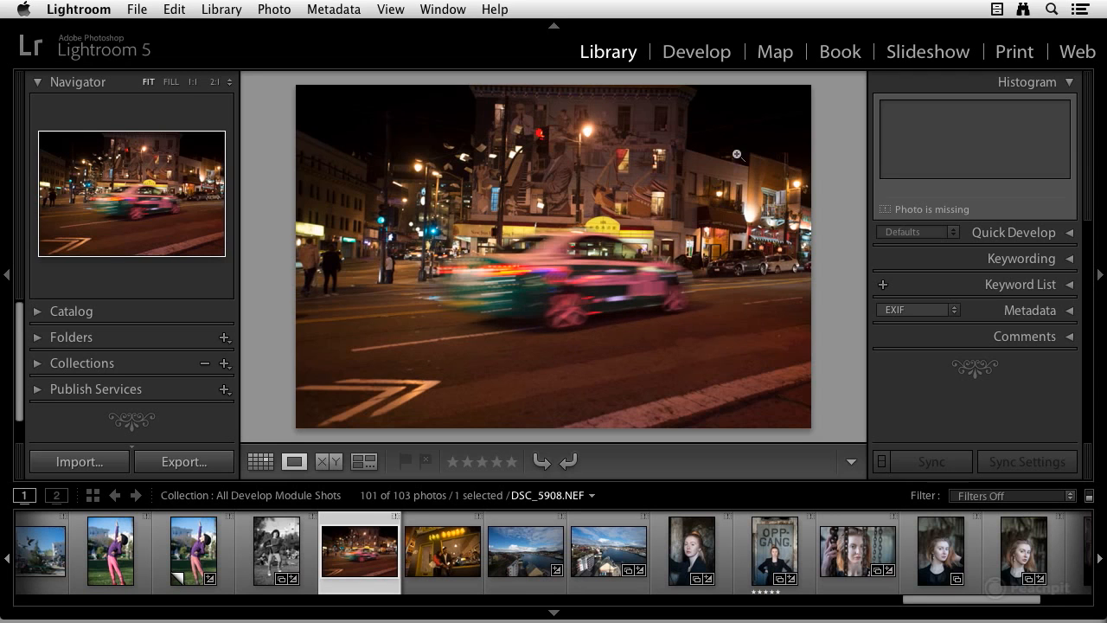
Step: Open the missing taxi photo DSC_5908.NEF in the Develop module and examine whether its Basic adjustments are available
left_click(708, 56)
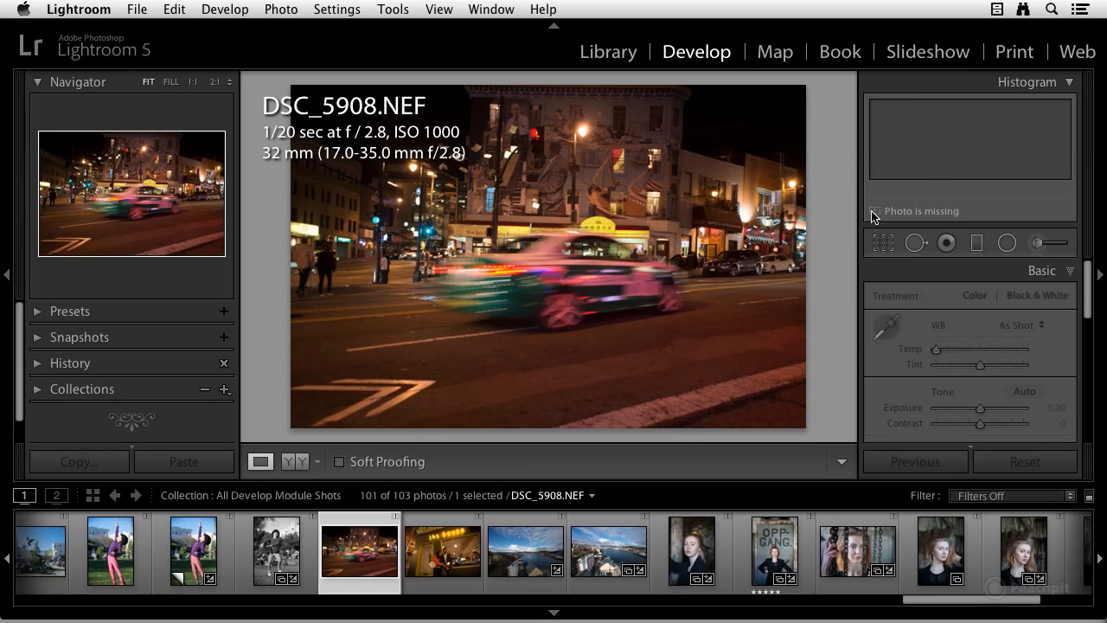
mouse_move(965, 211)
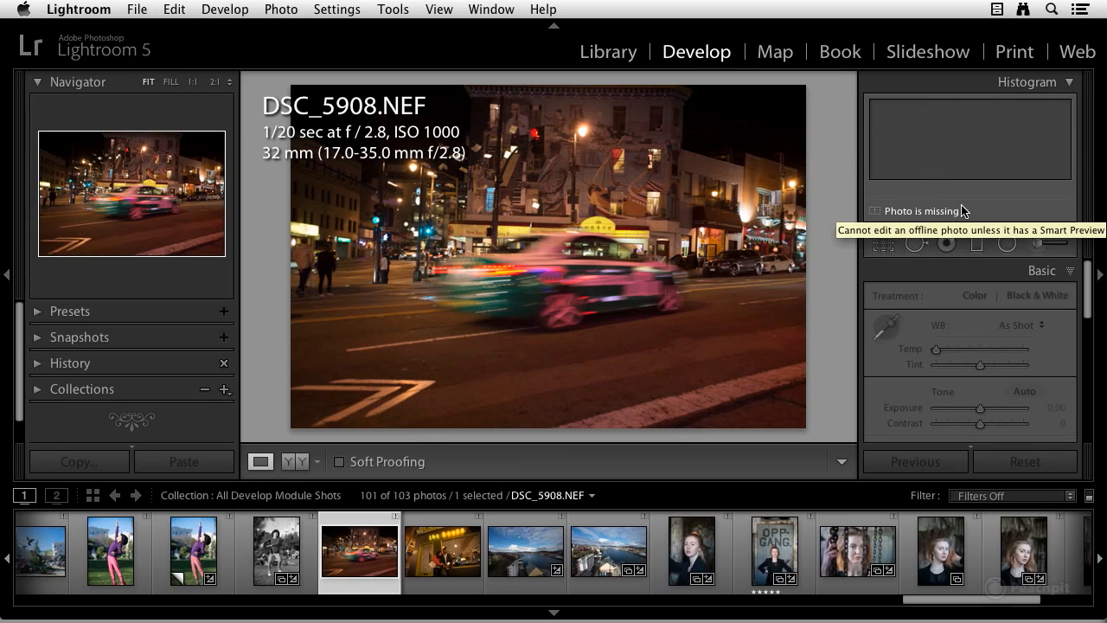
scroll(964, 307, "down", 3)
scroll(964, 304, "down", 1)
scroll(965, 304, "down", 1)
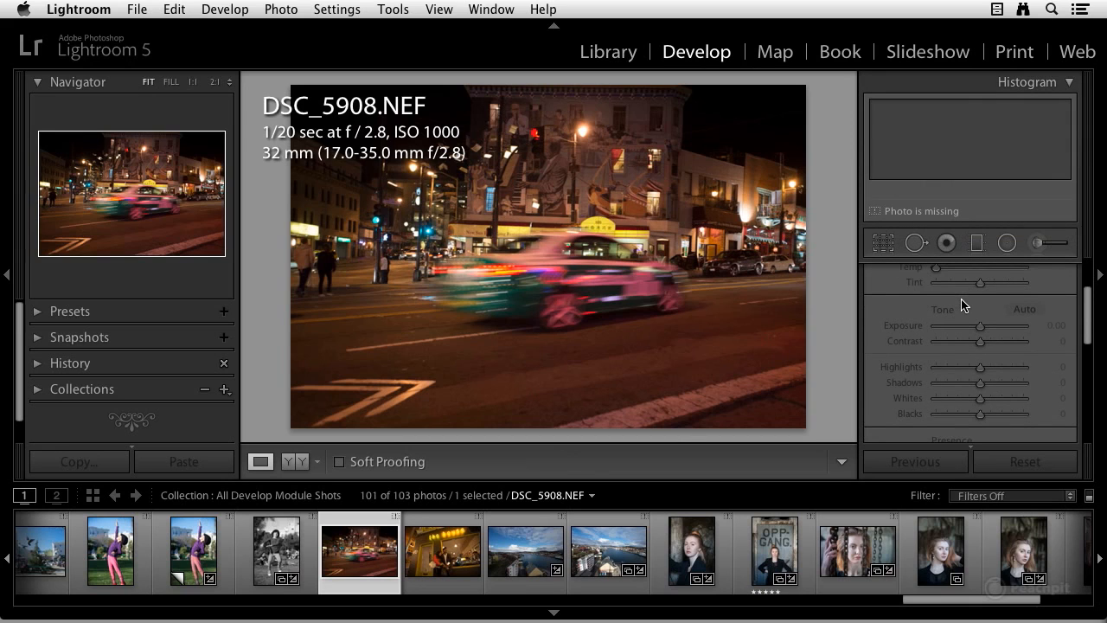
scroll(960, 311, "down", 10)
scroll(960, 310, "up", 10)
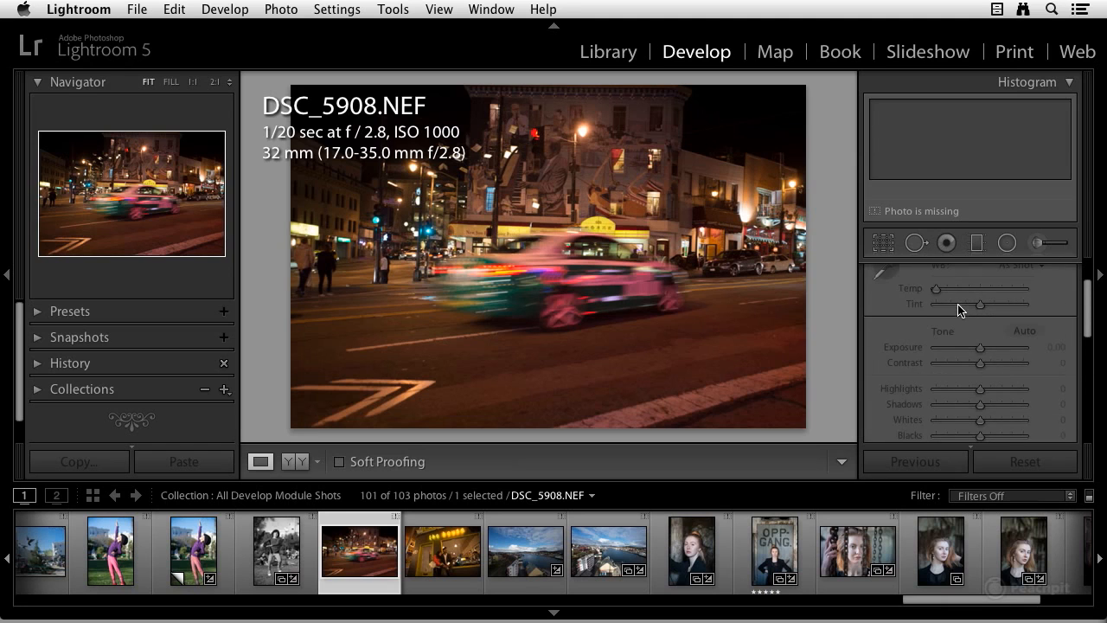
Step: Return to the Library, expand the Folders list, and view the Find Missing Folder dialog for folder 4.9.13 without choosing a replacement
left_click(611, 57)
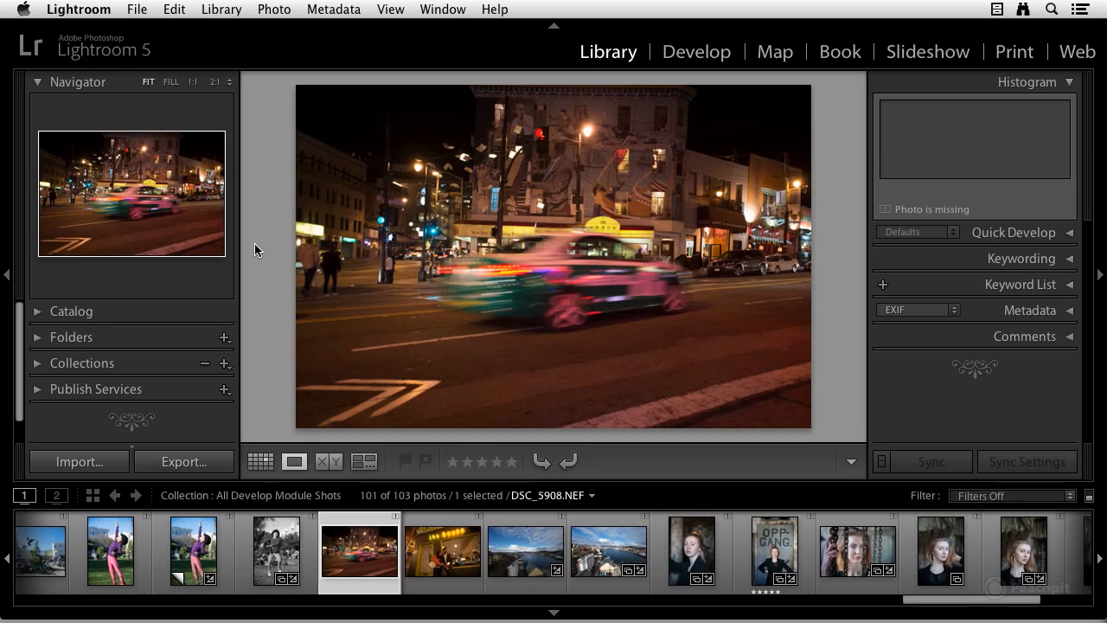
left_click(38, 342)
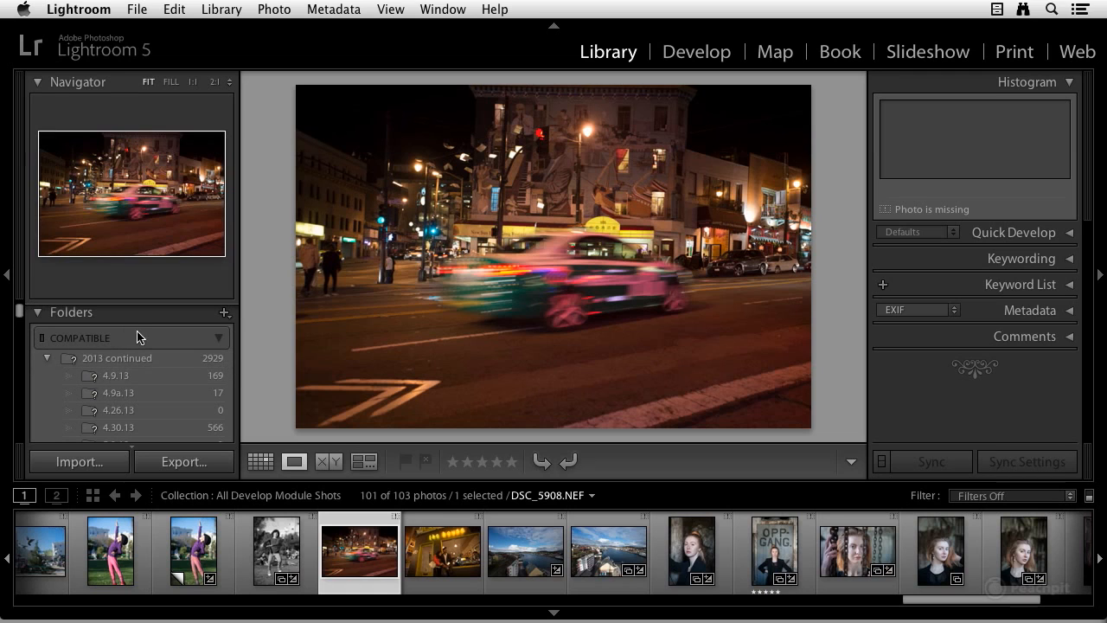
right_click(97, 383)
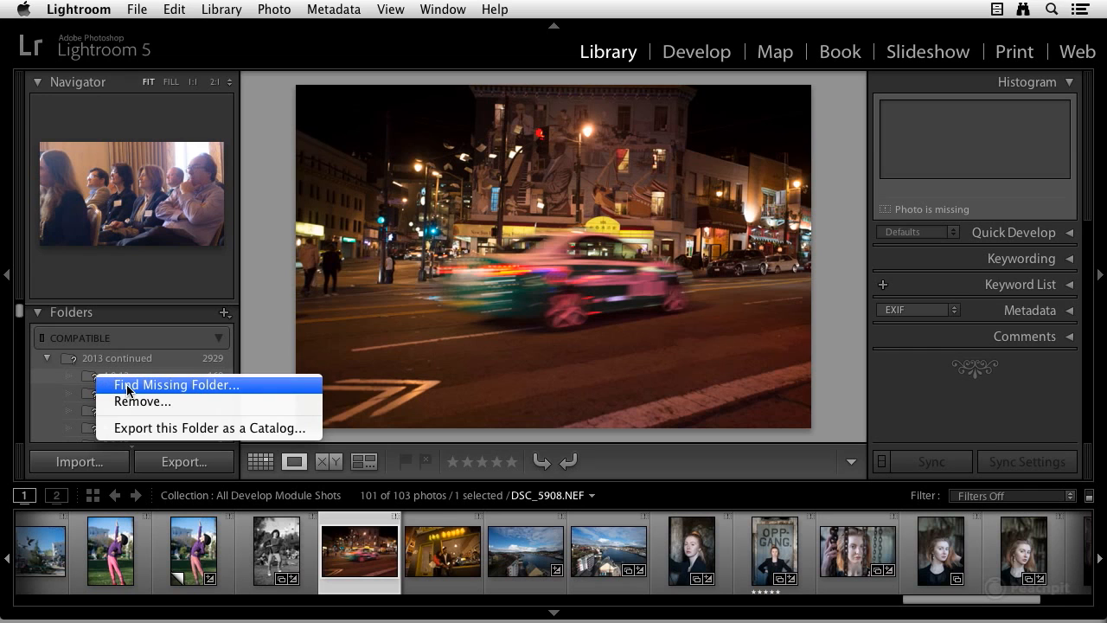
left_click(127, 390)
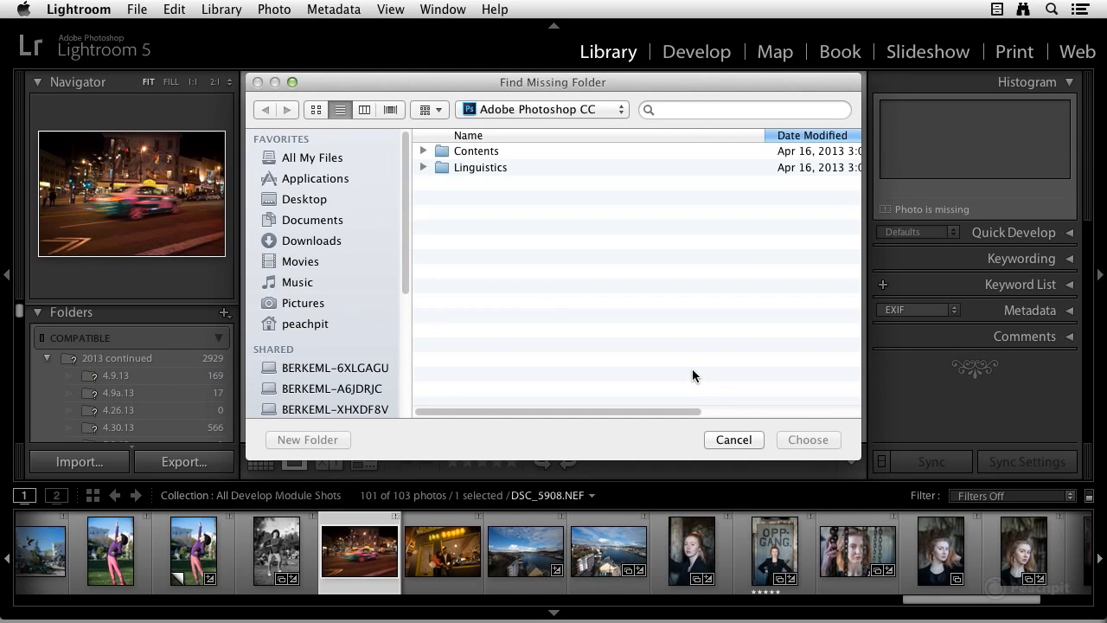
left_click(732, 439)
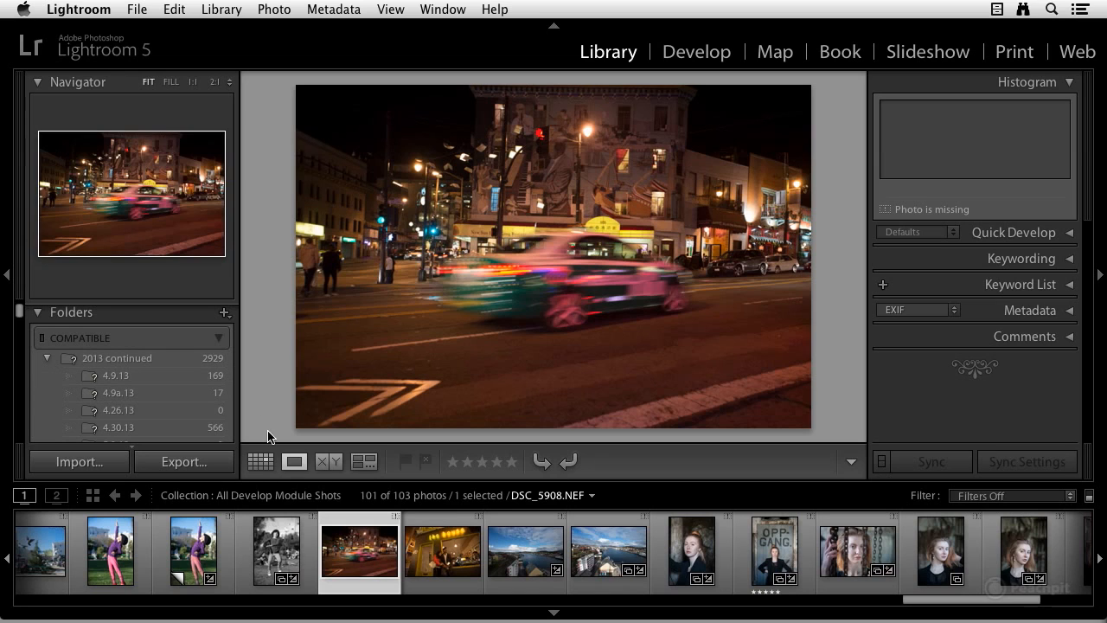
Step: Bring up the missing-file prompt for DSC_5908.NEF again and request to locate its original
left_click(396, 518)
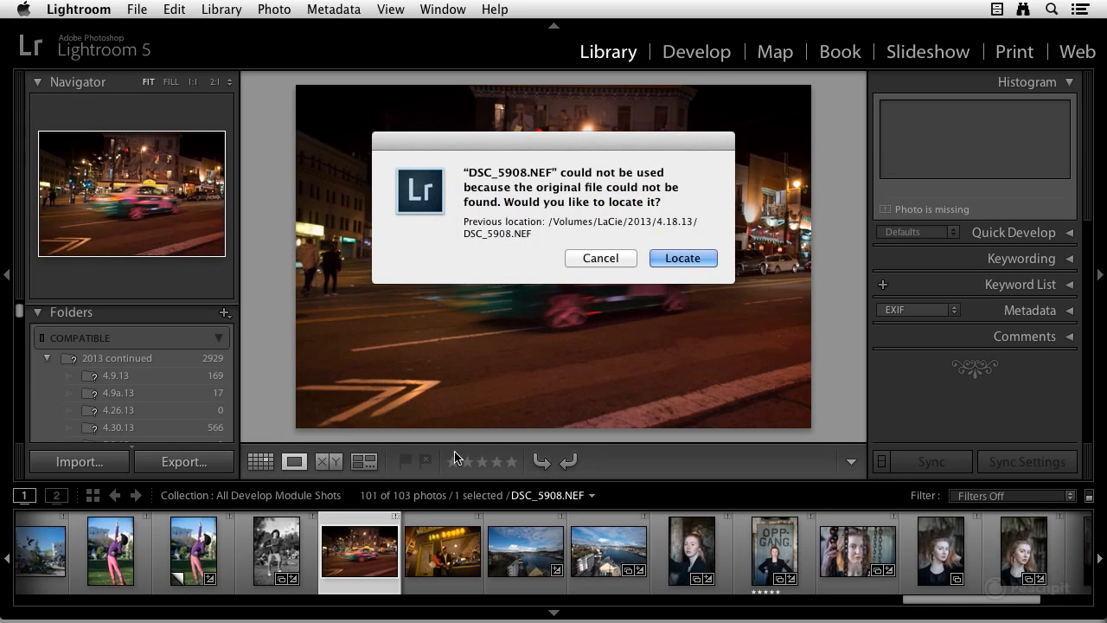
left_click(680, 260)
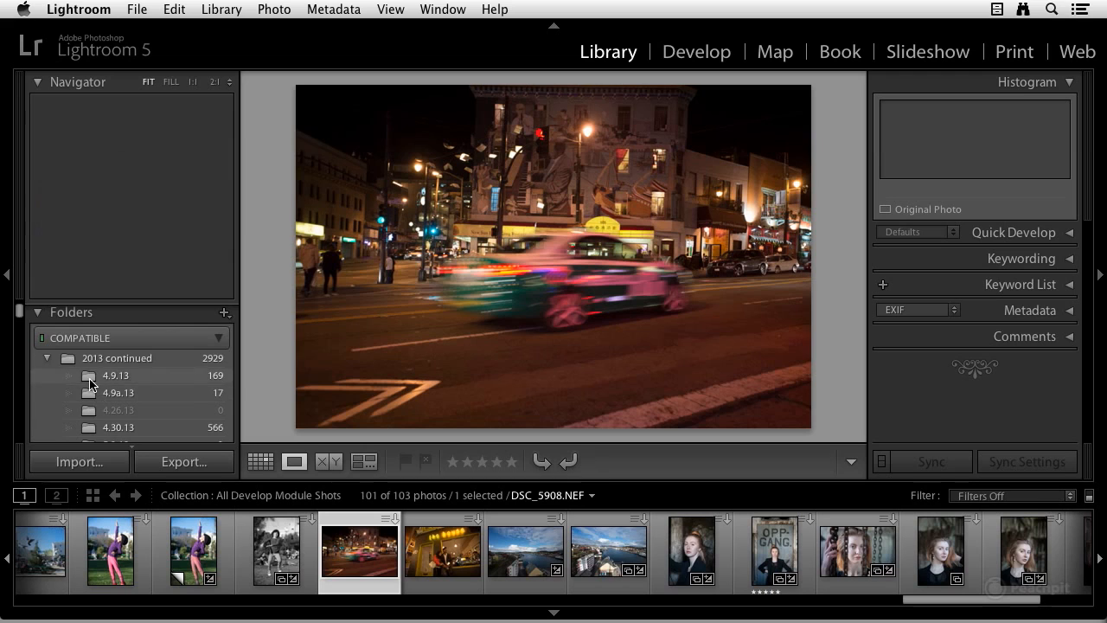
Step: Check the folder list and the DSC_5908.NEF photo's editing controls in Develop, and return to the Library
scroll(60, 338, "down", 1)
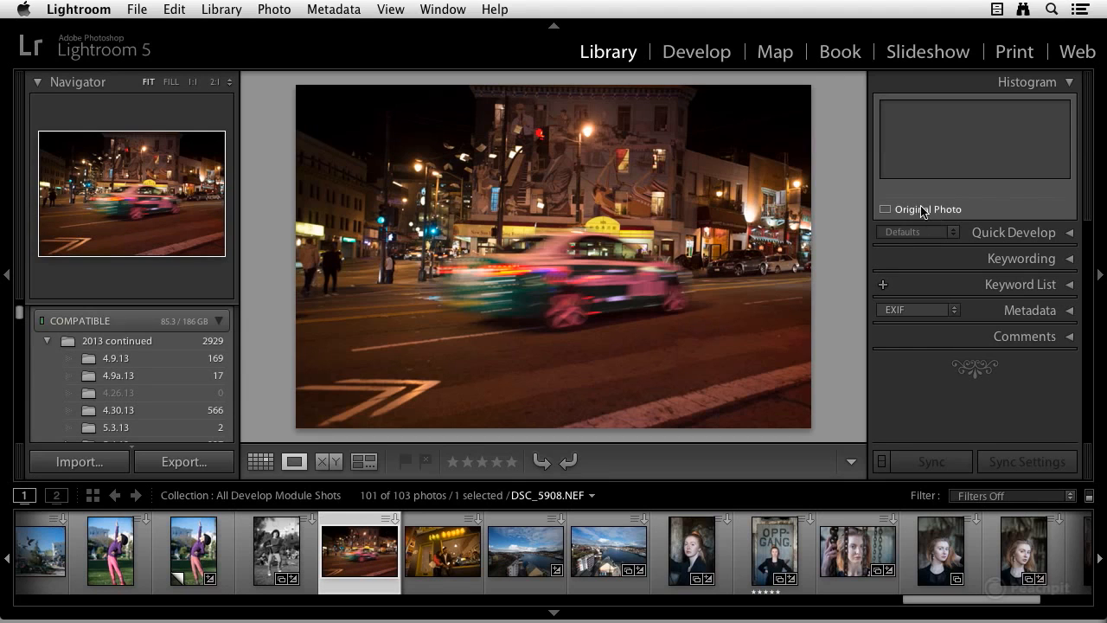
left_click(699, 54)
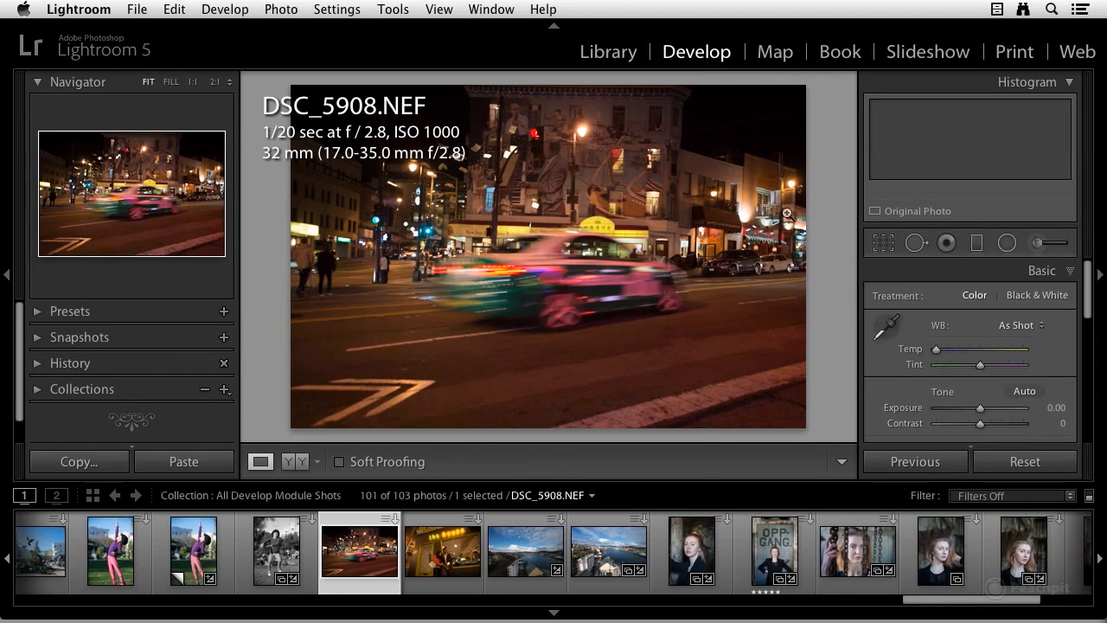
left_click(606, 54)
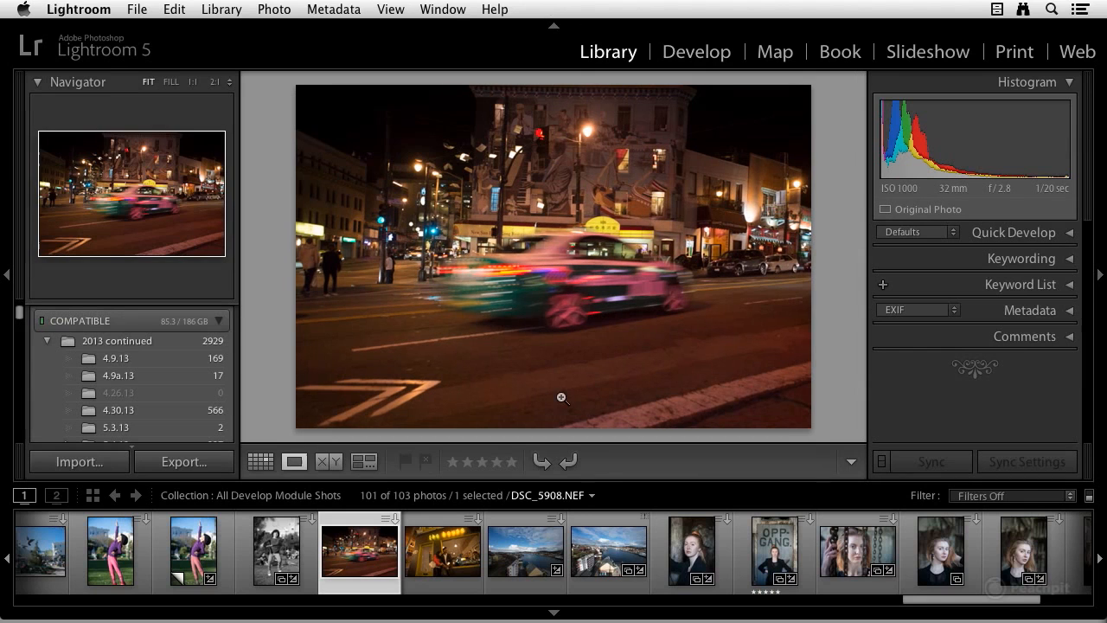
Step: Select the missing harbour photo DSC_6345.NEF and start locating its original file
left_click(616, 547)
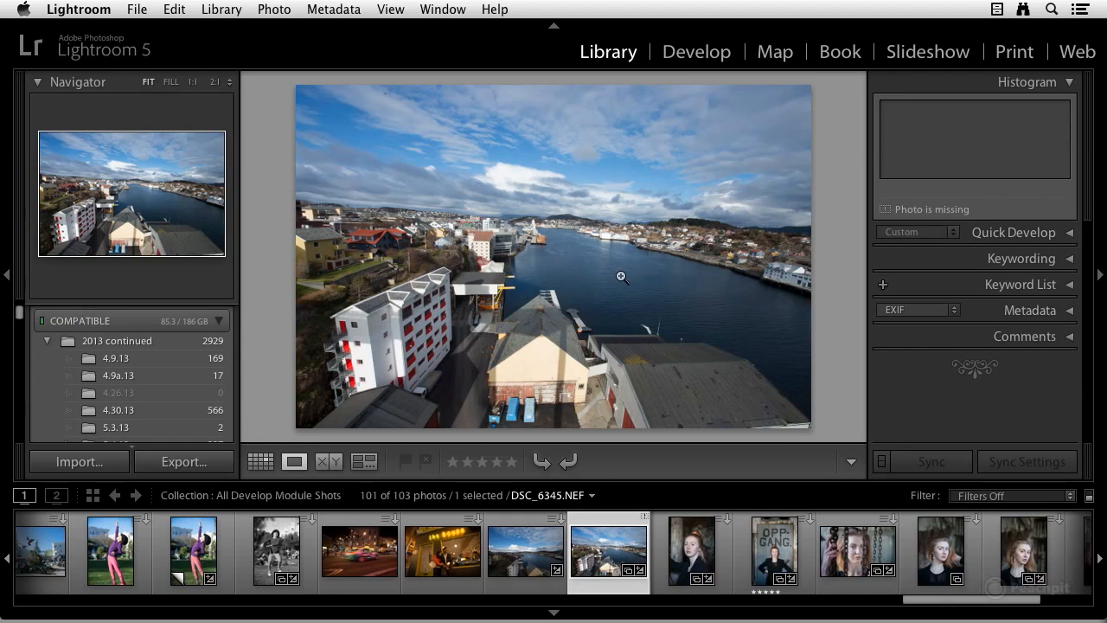
left_click(644, 518)
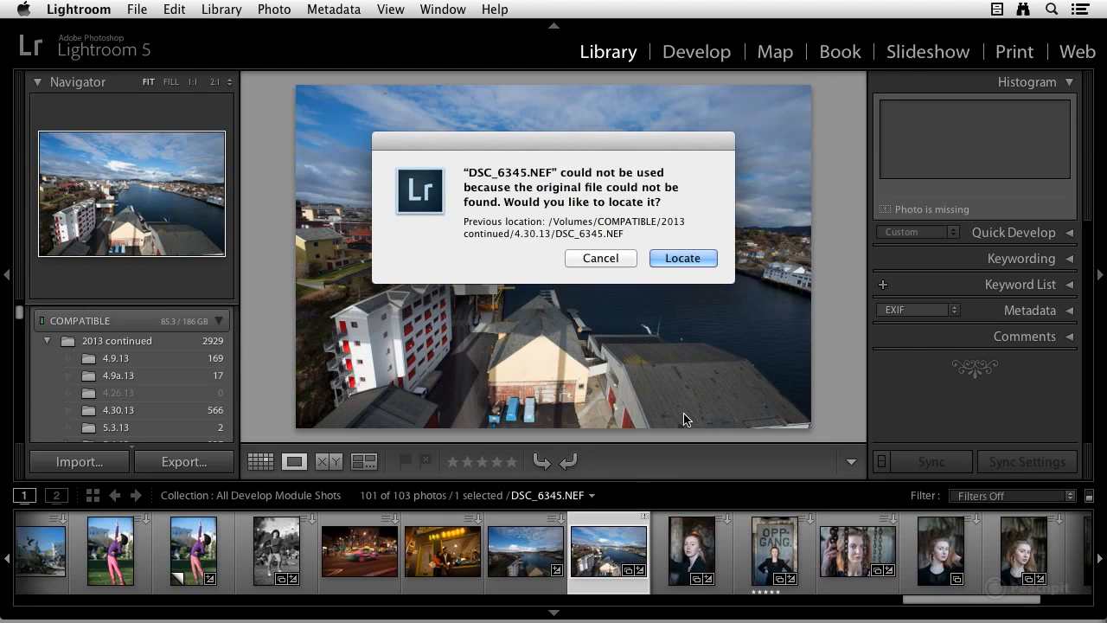
left_click(676, 256)
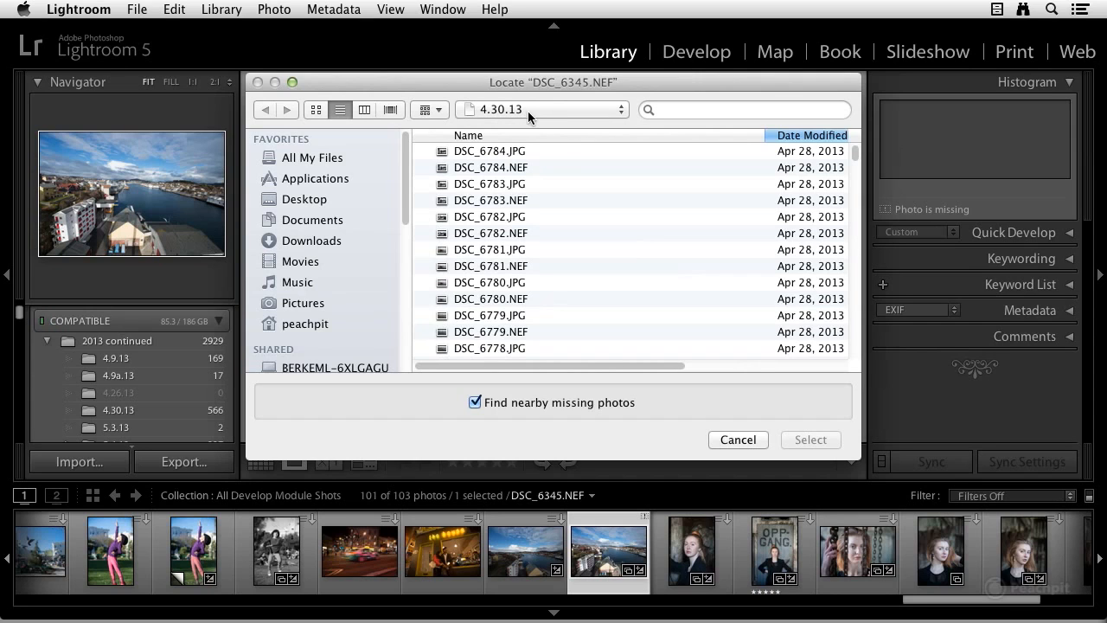
Step: Search for DSC_6345 and relink the photo to the DSC_6345.NEF file dated 4/26/13 in folder 4.26.13
left_click(669, 109)
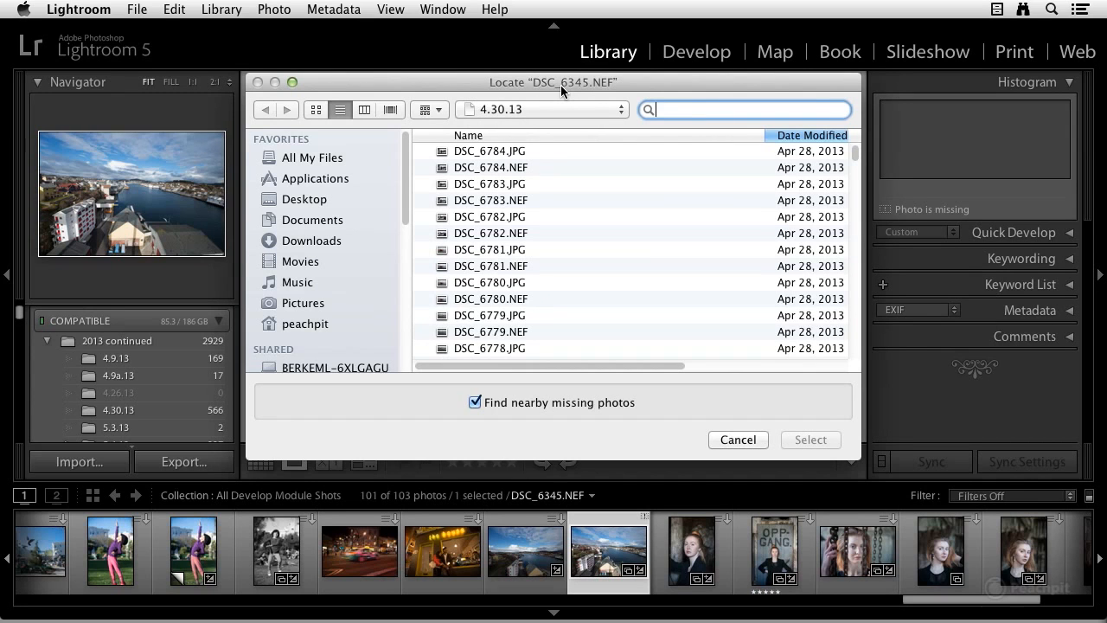
type("DSC")
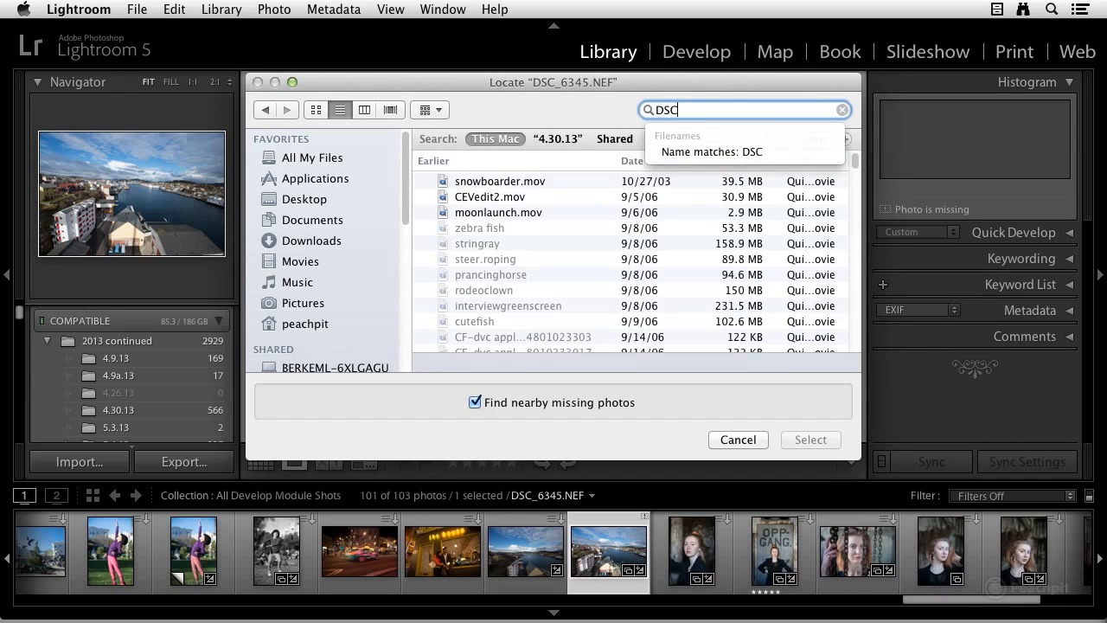
type("_")
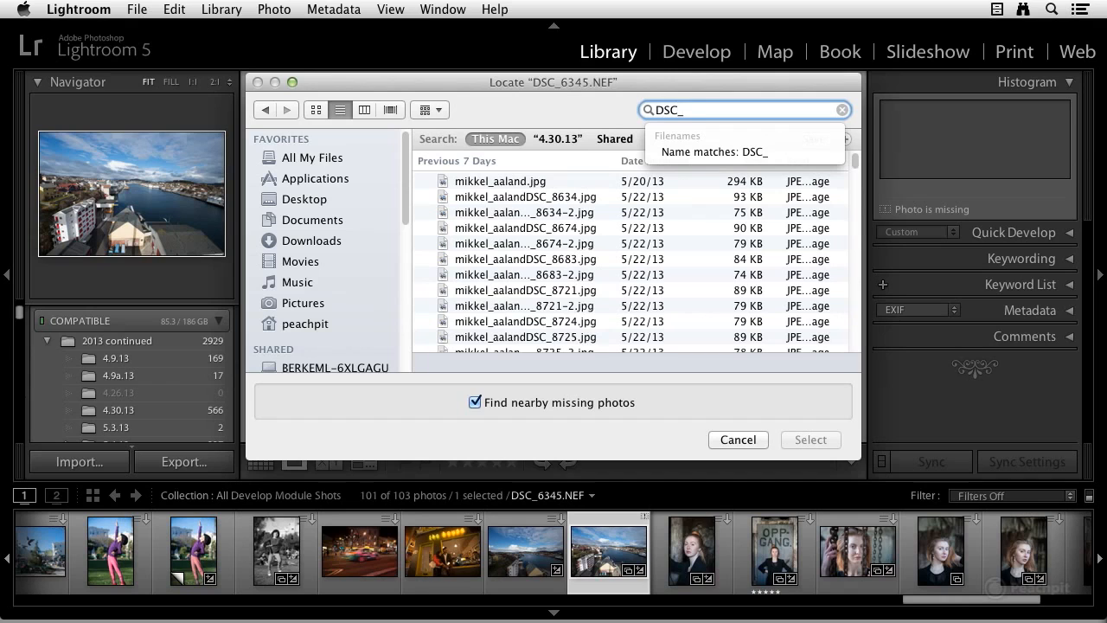
type("6345")
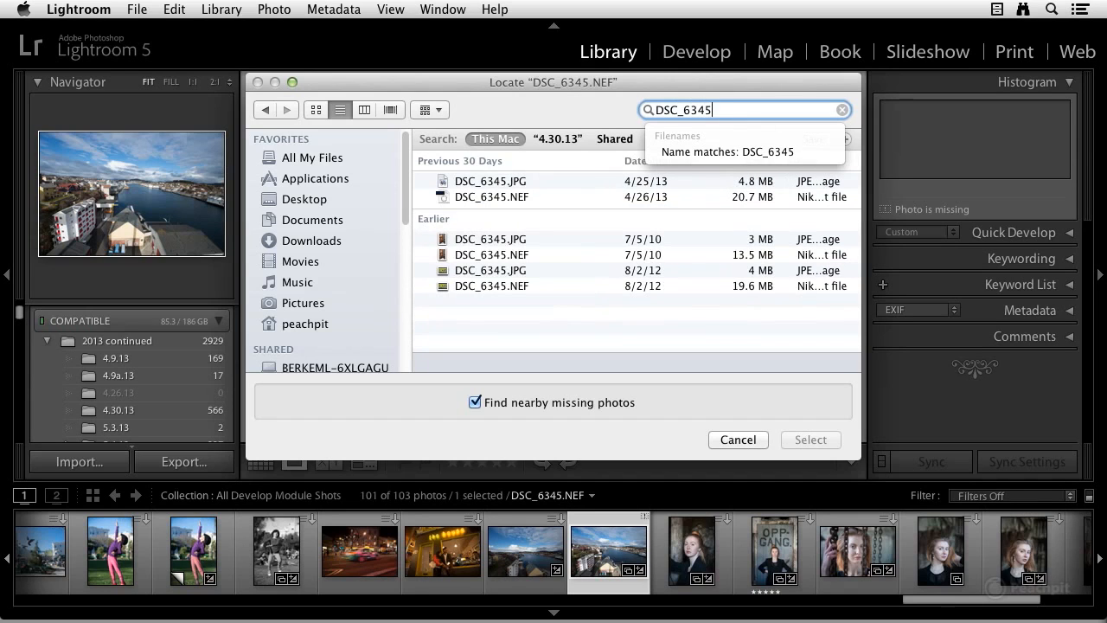
key("Return")
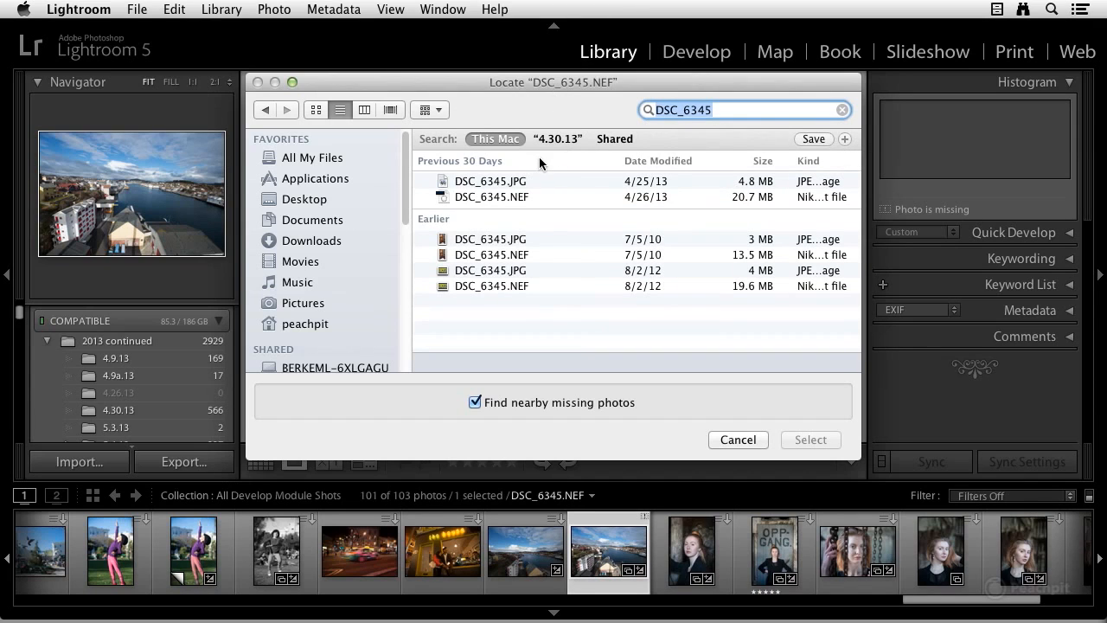
left_click(504, 199)
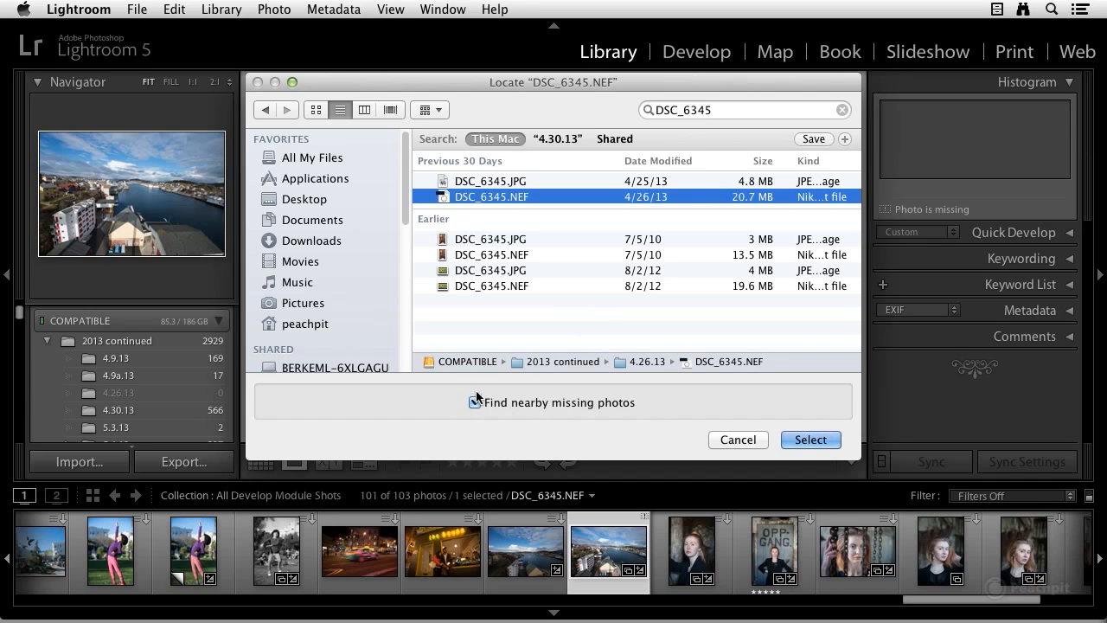
left_click(811, 439)
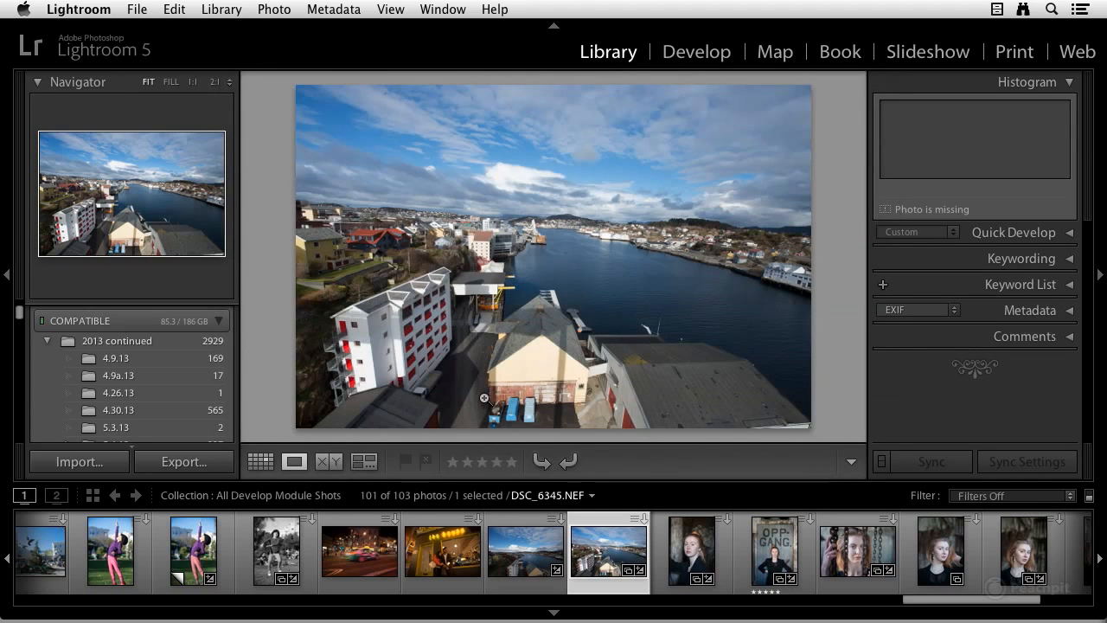
scroll(161, 398, "down", 3)
scroll(161, 400, "up", 3)
scroll(160, 399, "down", 3)
scroll(158, 397, "up", 3)
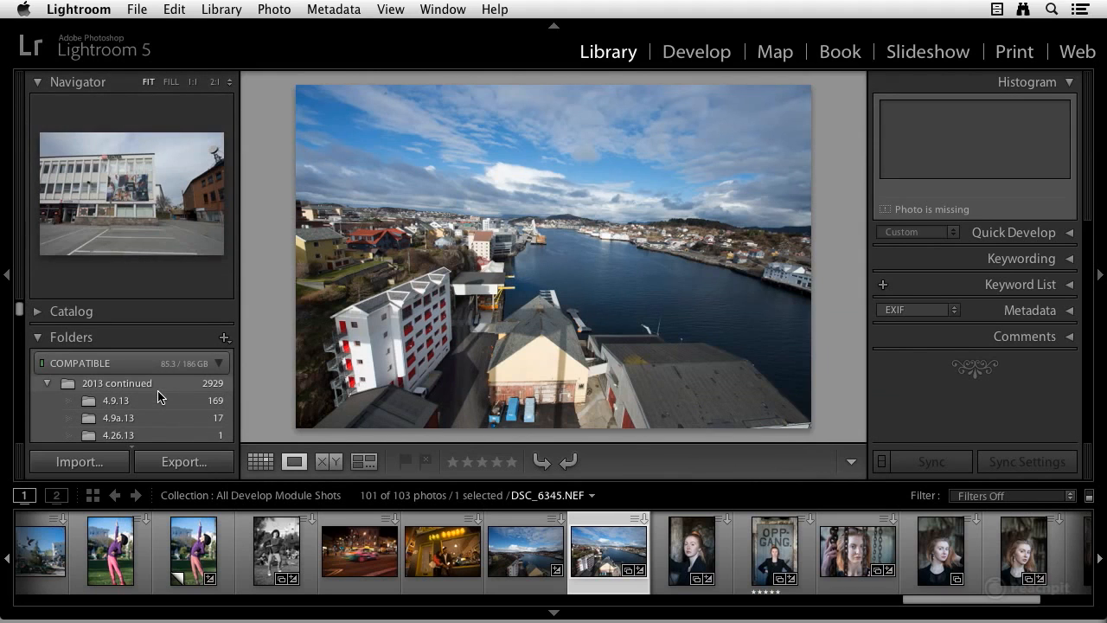